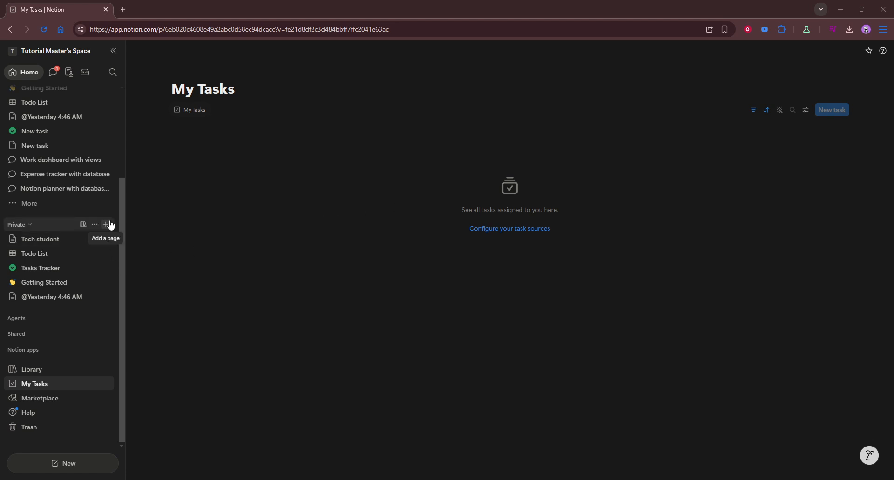
- Start a new private page from the sidebar's Private section
click(108, 225)
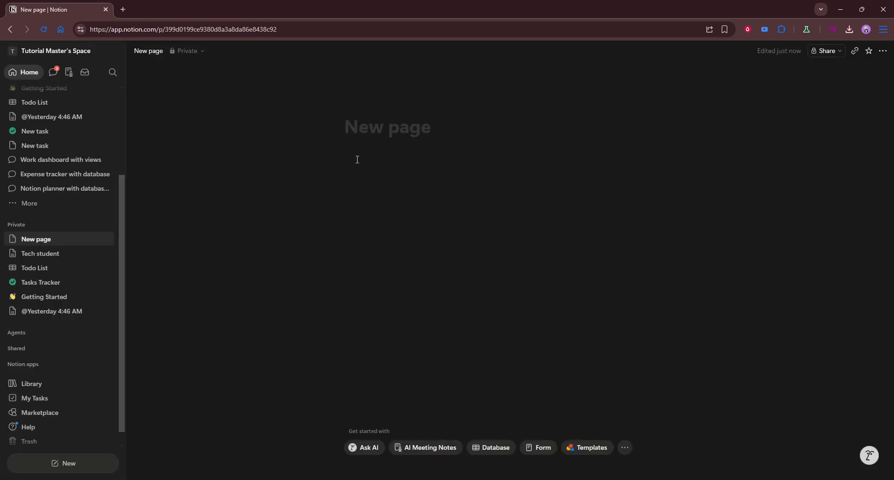
- Title the new private page 'Solo Leveling' and move into its empty body
text(So)
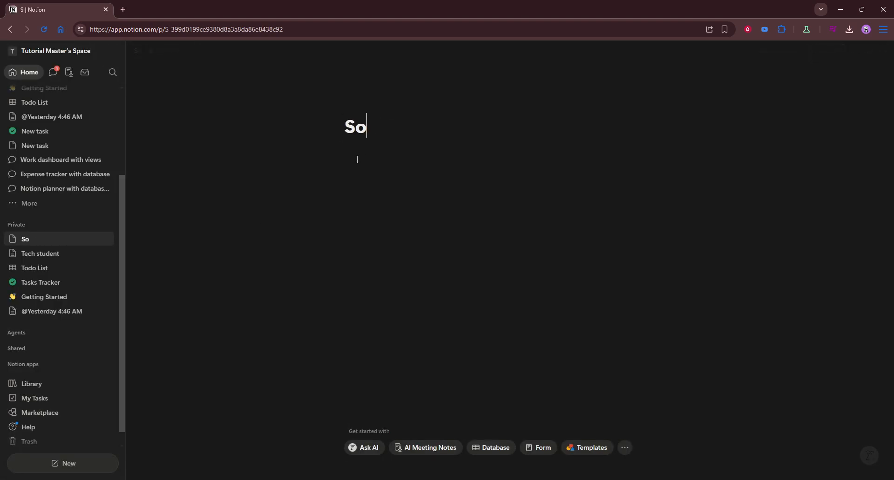
text(lo Le)
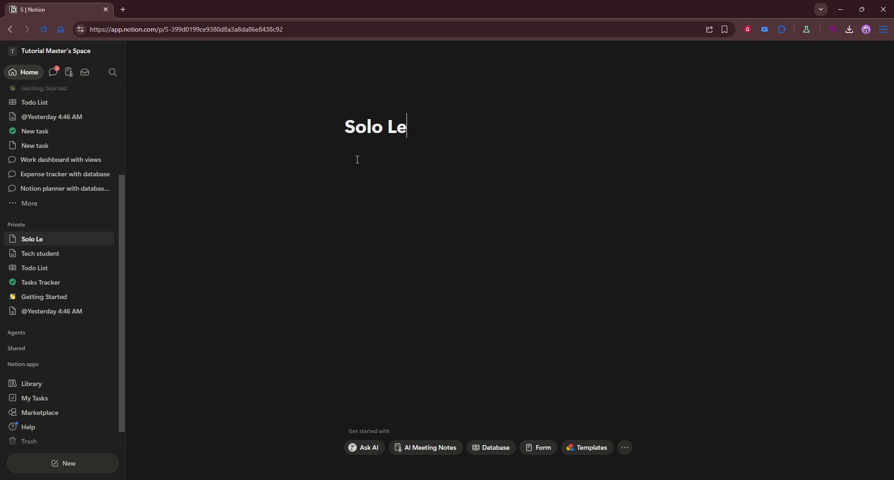
text(veling)
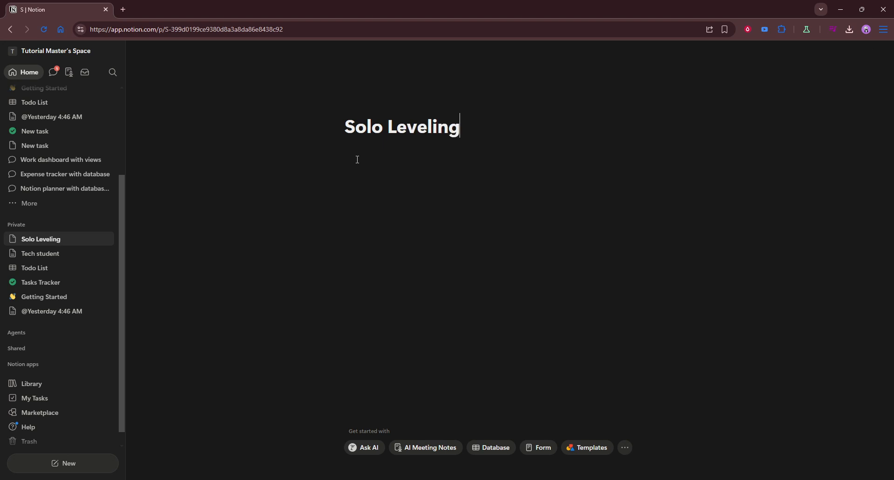
click(414, 160)
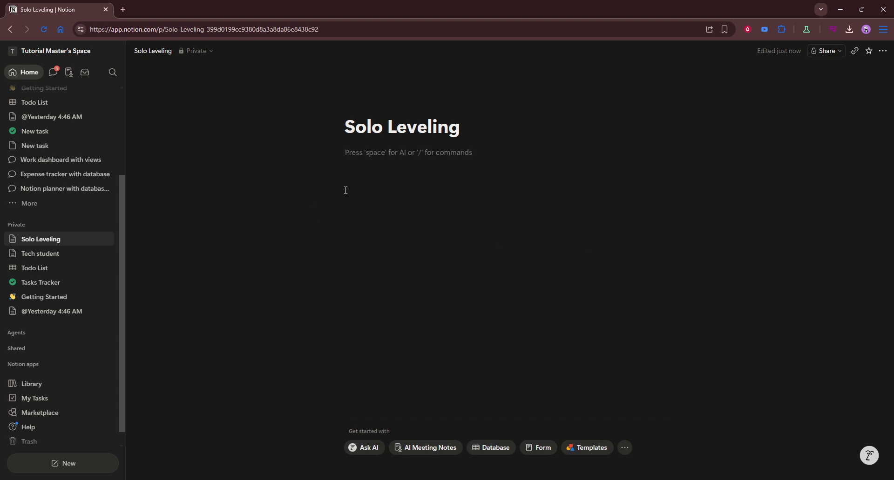
- Insert an inline database built from the Projects template via /database
text(/da)
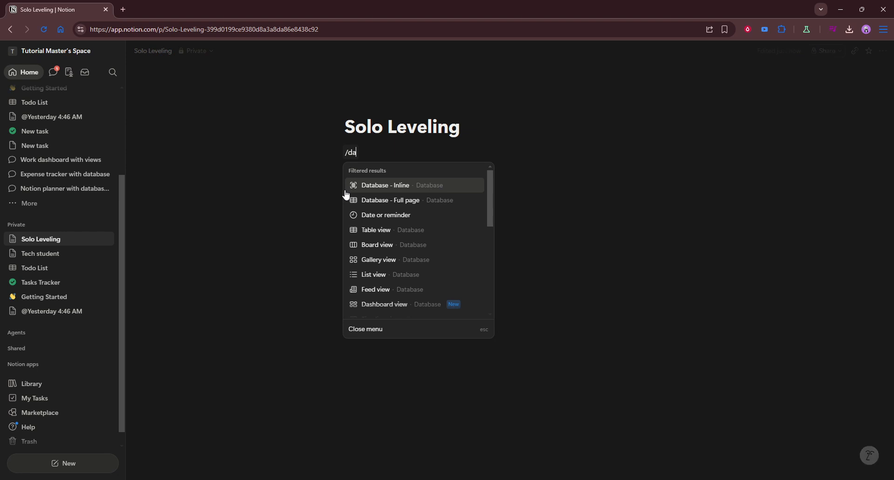
click(369, 186)
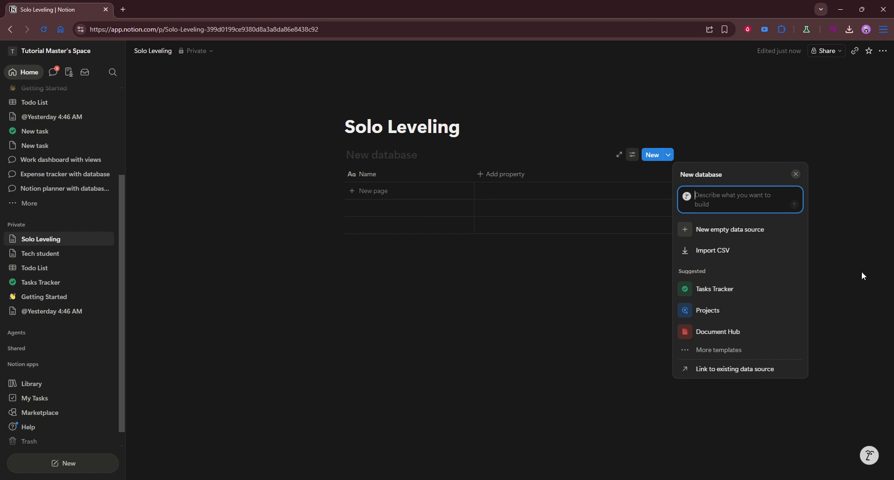
click(711, 312)
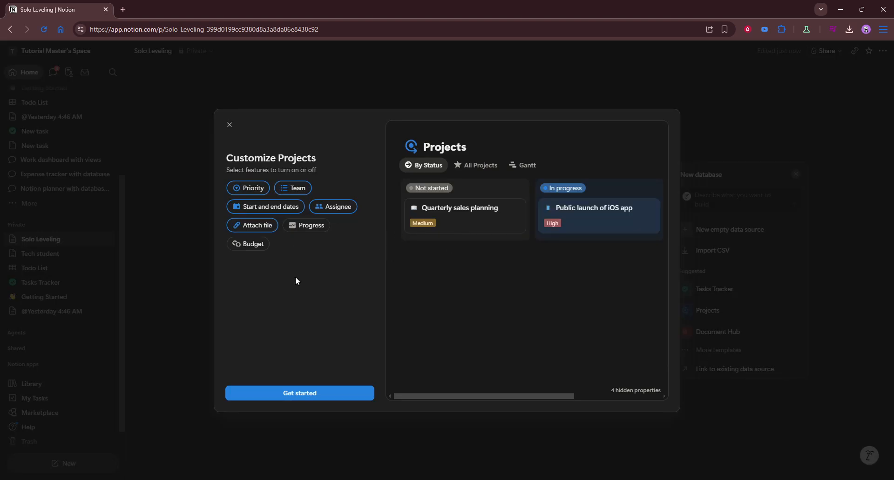
click(316, 399)
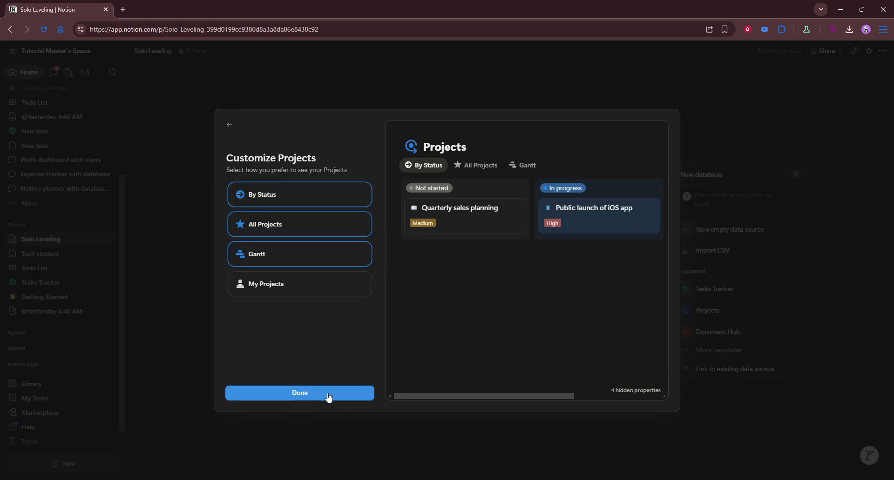
click(326, 397)
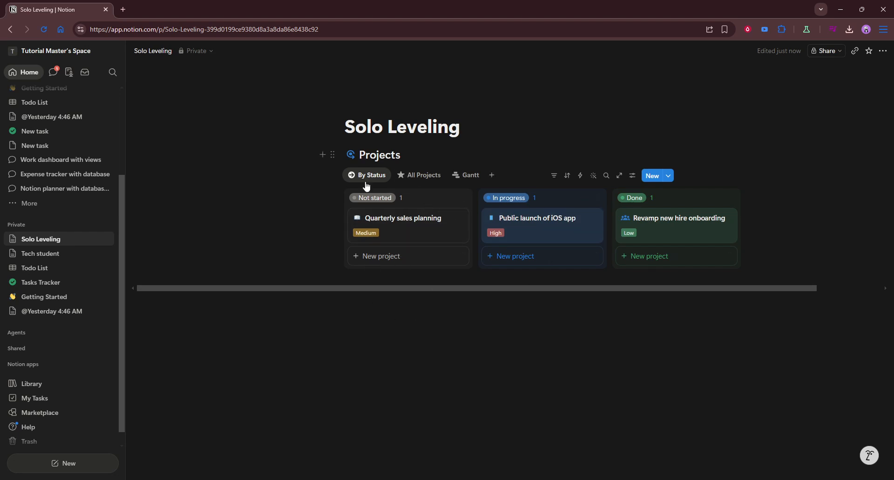
- Check the All Projects table view, then return to the By Status board
click(419, 176)
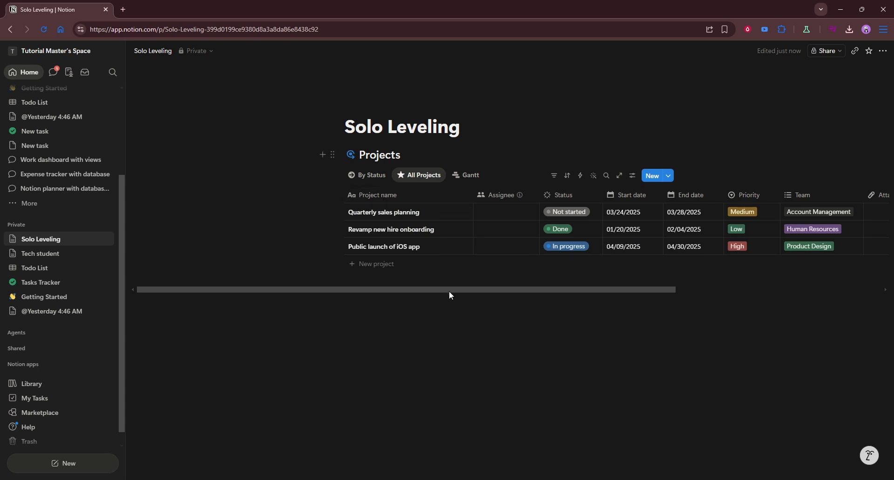
drag(448, 291, 572, 287)
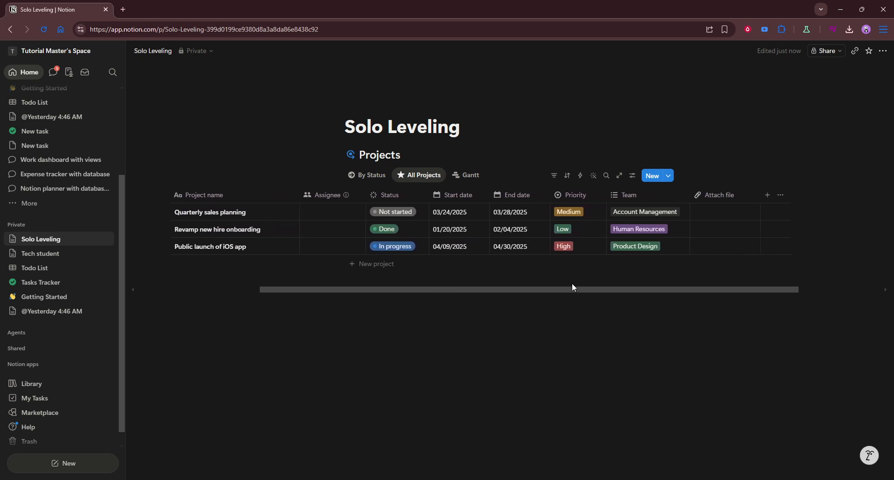
click(371, 175)
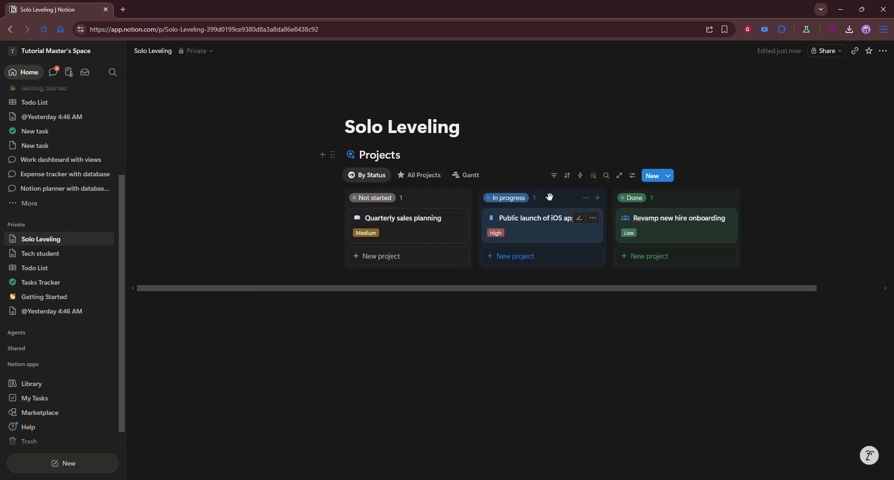
click(412, 320)
- Insert an inline list database and title it 'Stats'
text(/)
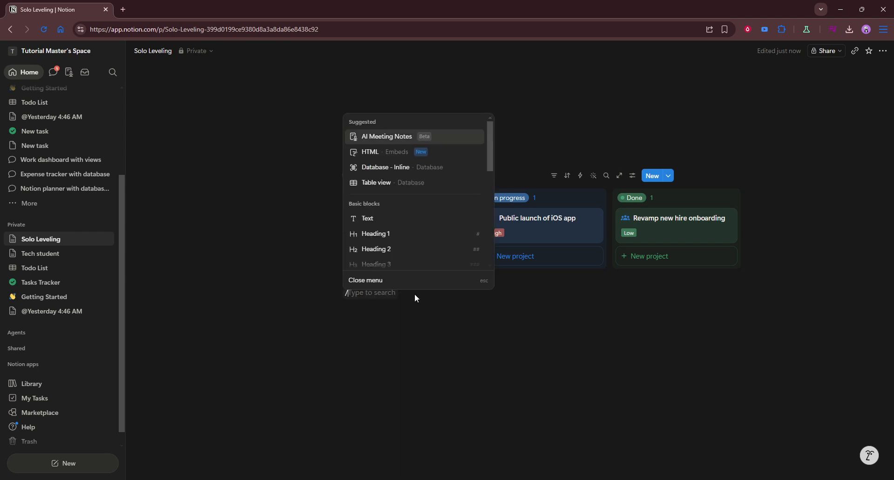
text(dart)
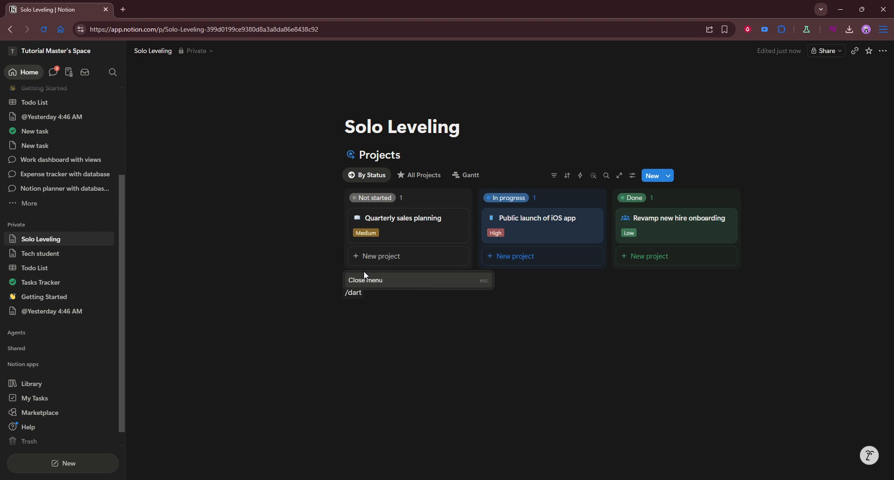
key(BackSpace)
key(BackSpace)
text(ta)
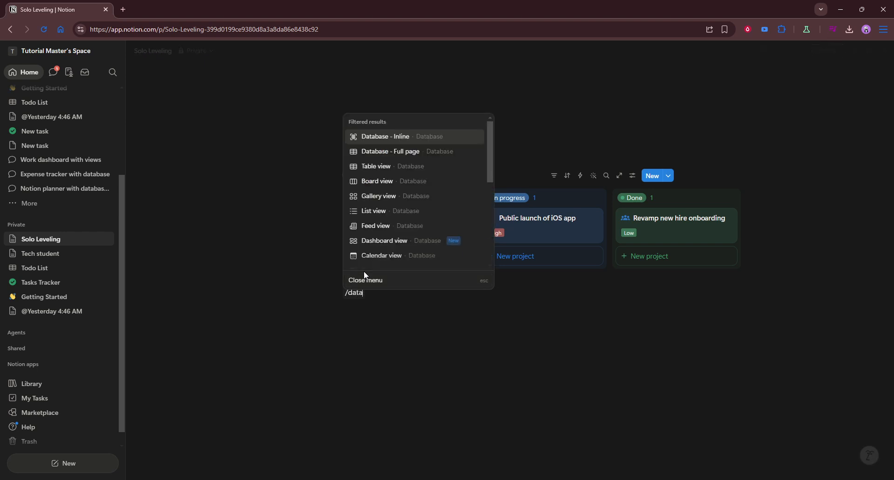
click(372, 211)
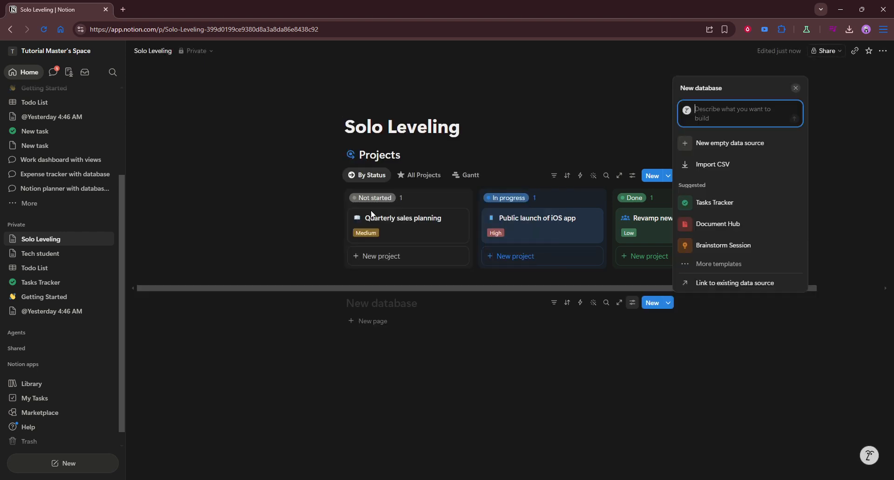
click(398, 300)
text(S)
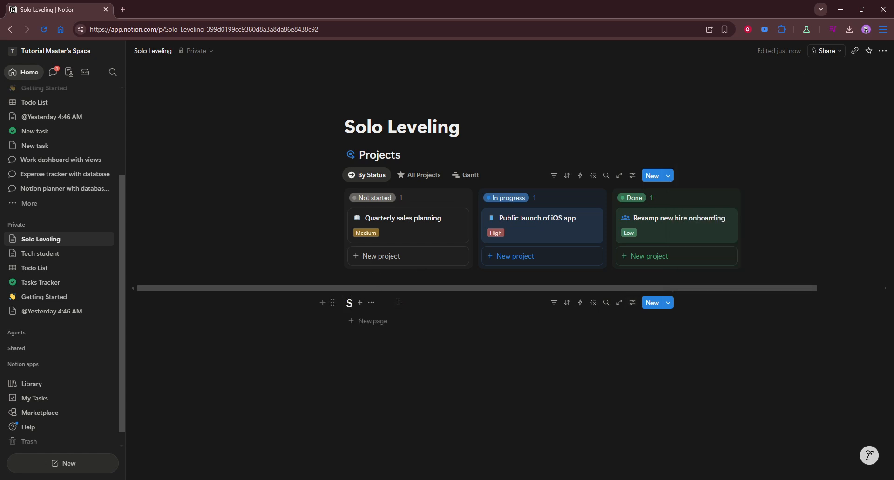
text(tats)
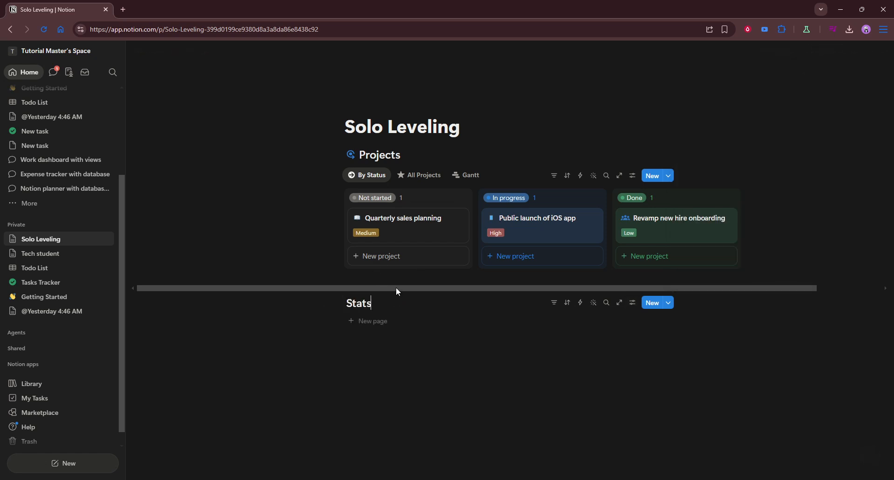
click(373, 347)
- Add three new untitled pages to the Stats list
click(366, 321)
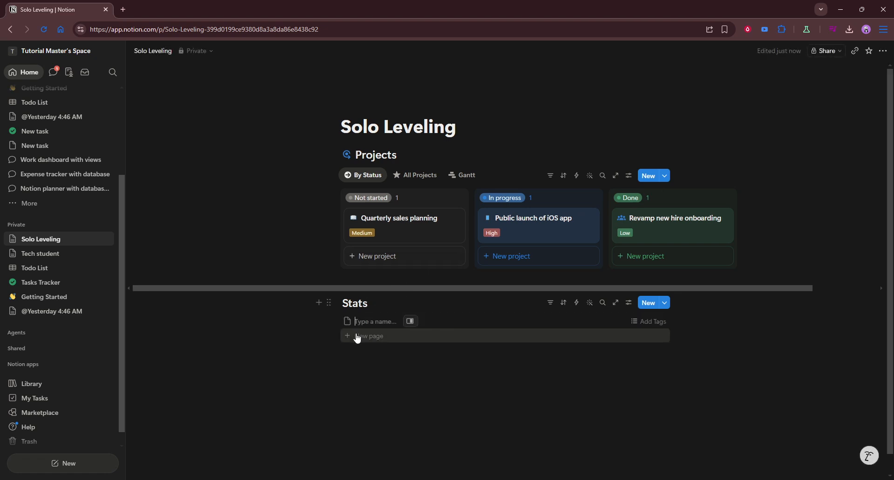
click(355, 338)
click(353, 352)
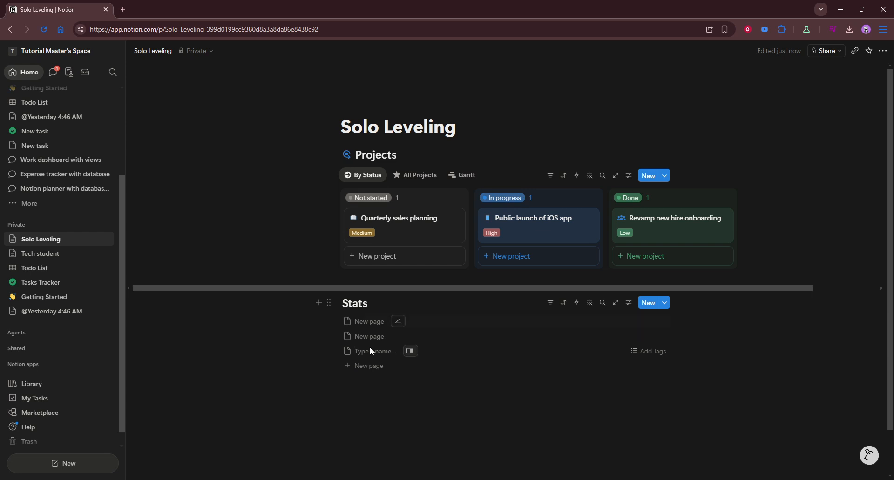
click(449, 435)
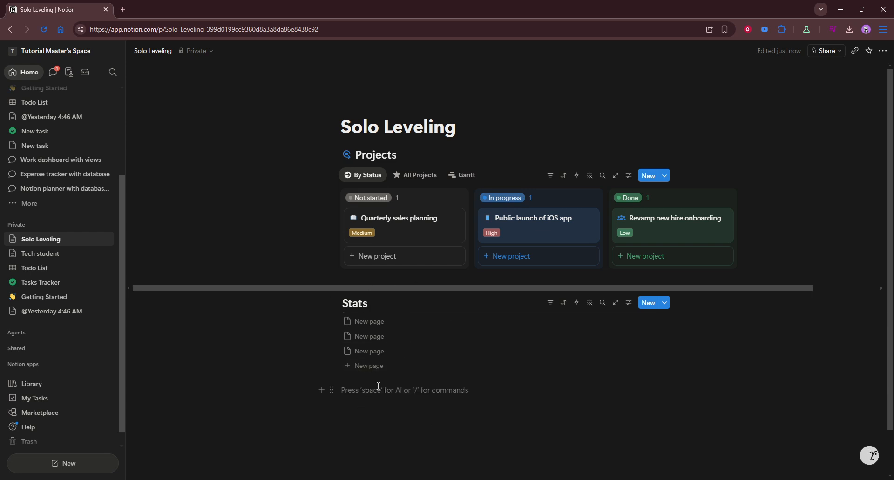
- Insert an inline database from the Tasks Tracker template with its default features
text(/databa)
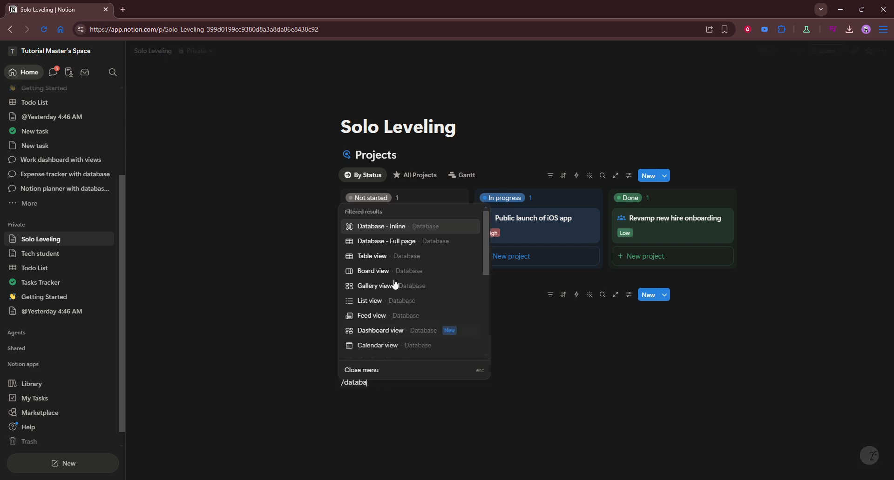
click(393, 227)
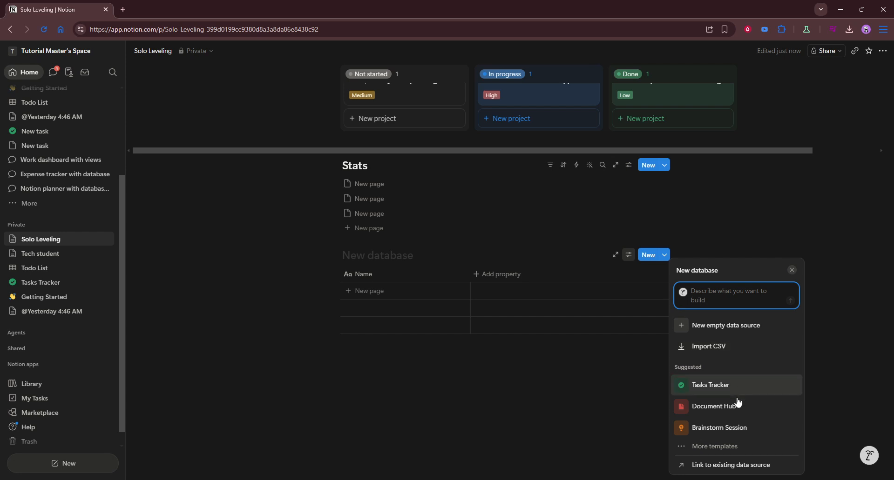
mouse_move(737, 403)
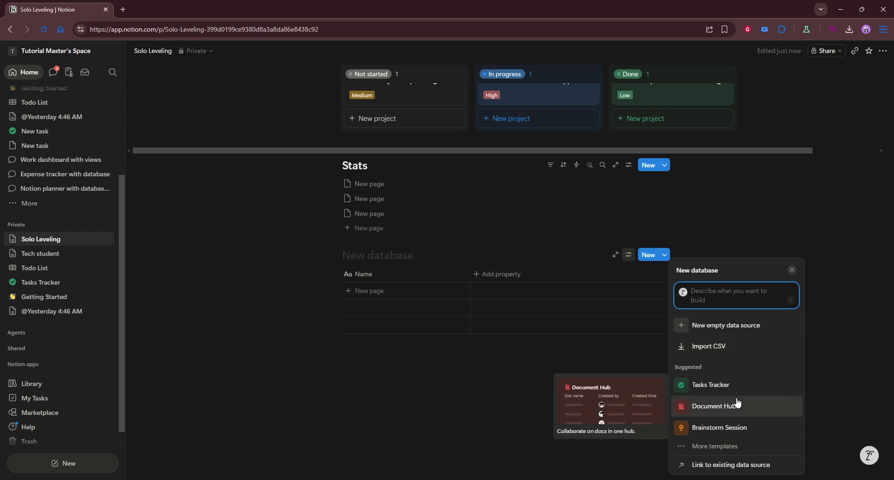
mouse_move(721, 379)
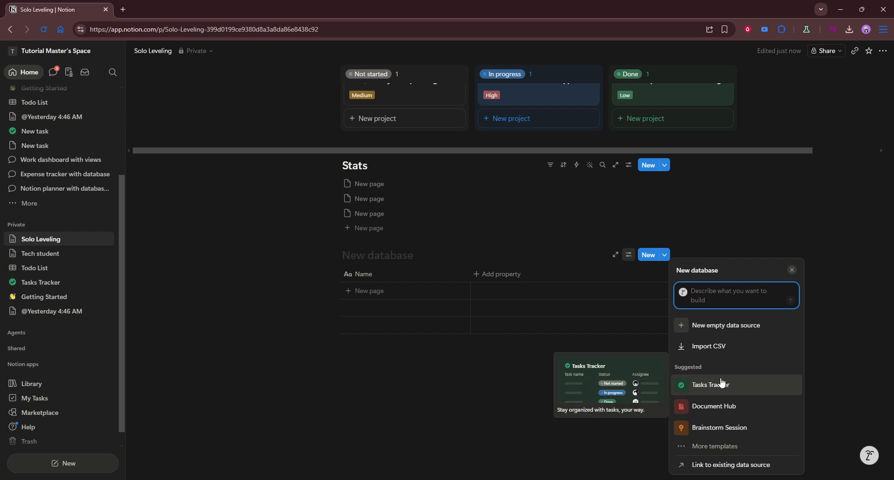
click(721, 385)
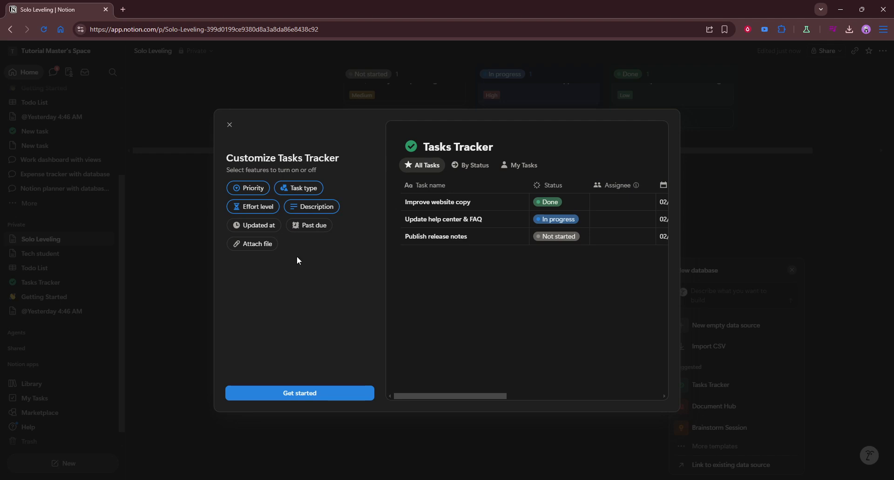
click(305, 394)
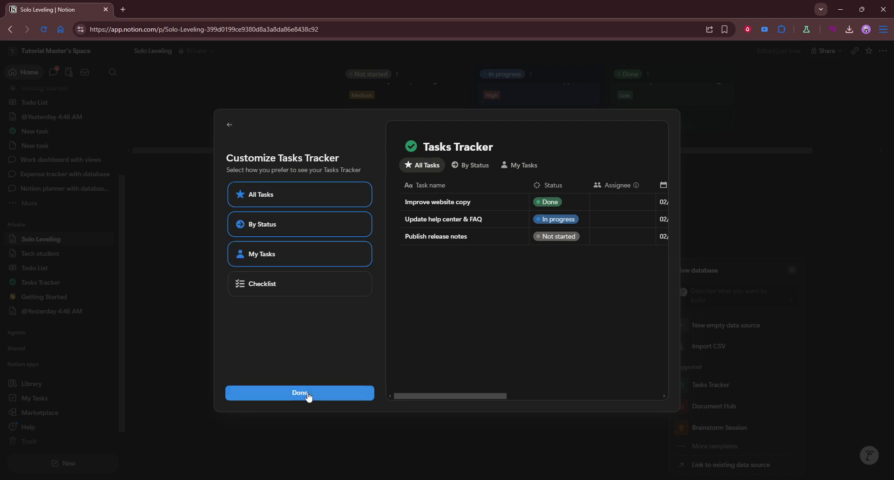
click(320, 399)
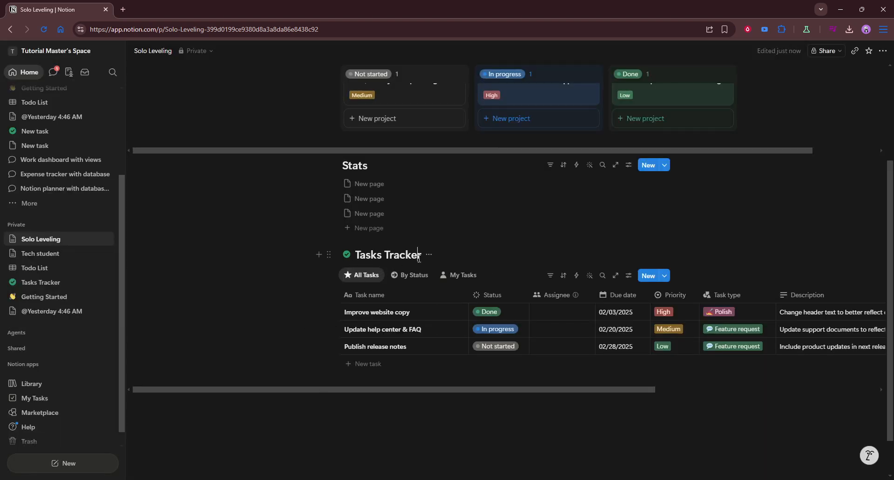
- Retitle the Tasks Tracker table 'Quests' and scroll through its columns
triple_click(412, 259)
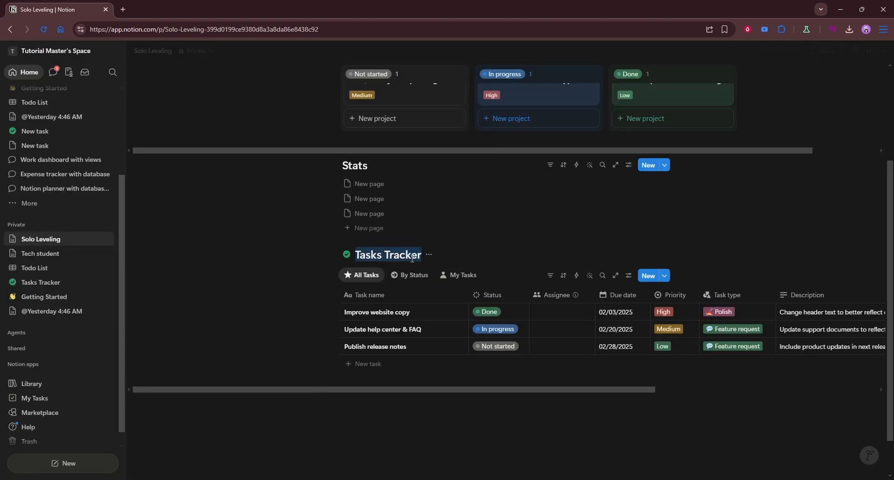
text(Quests)
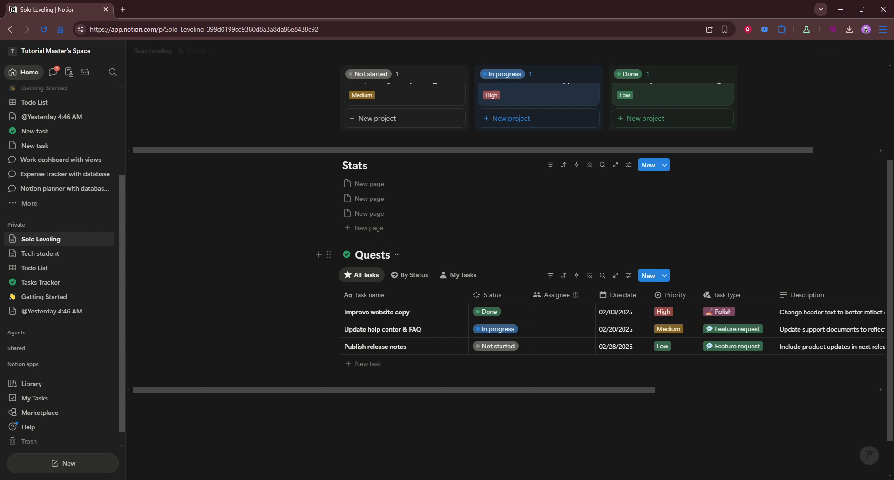
click(505, 416)
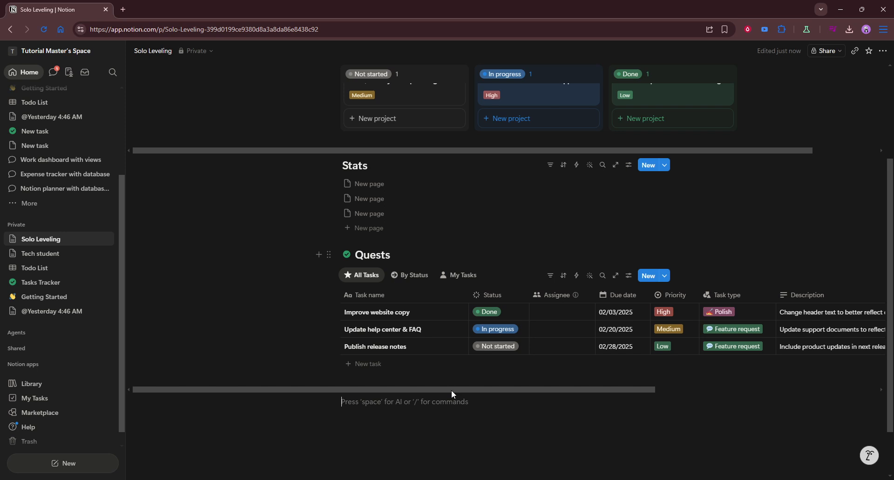
drag(451, 390, 552, 390)
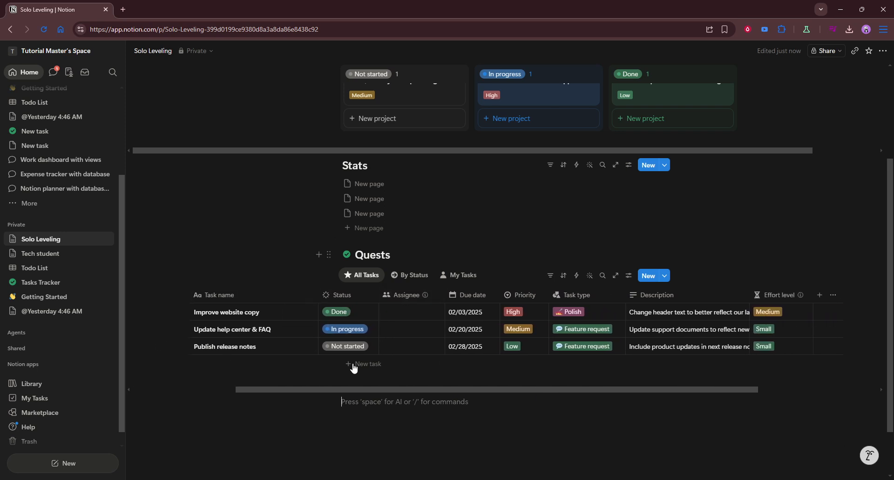
scroll(353, 367, up, 2)
scroll(494, 363, up, 1)
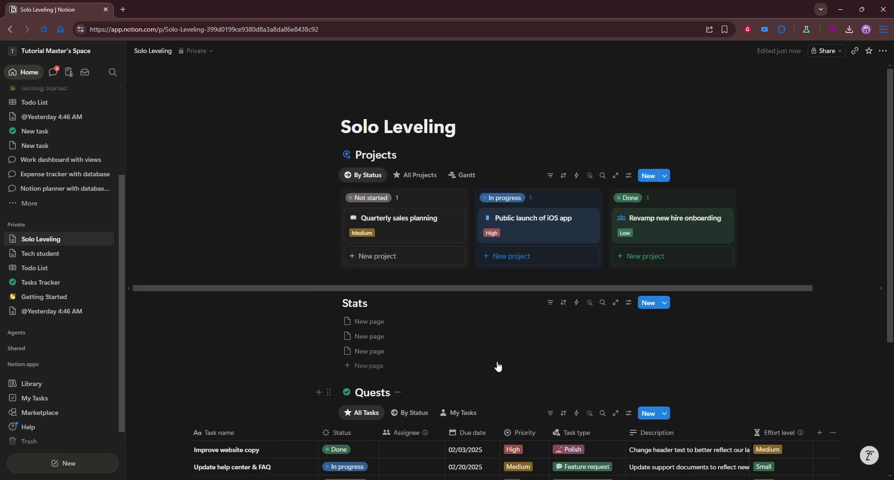
scroll(497, 368, down, 3)
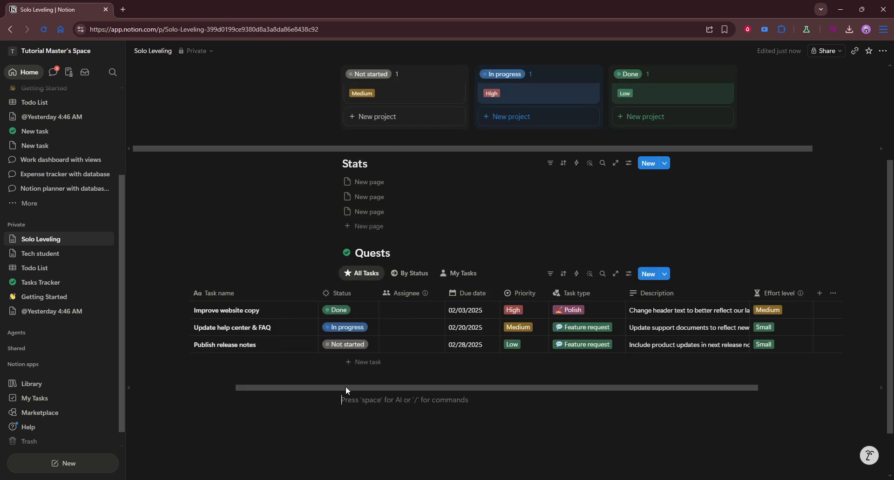